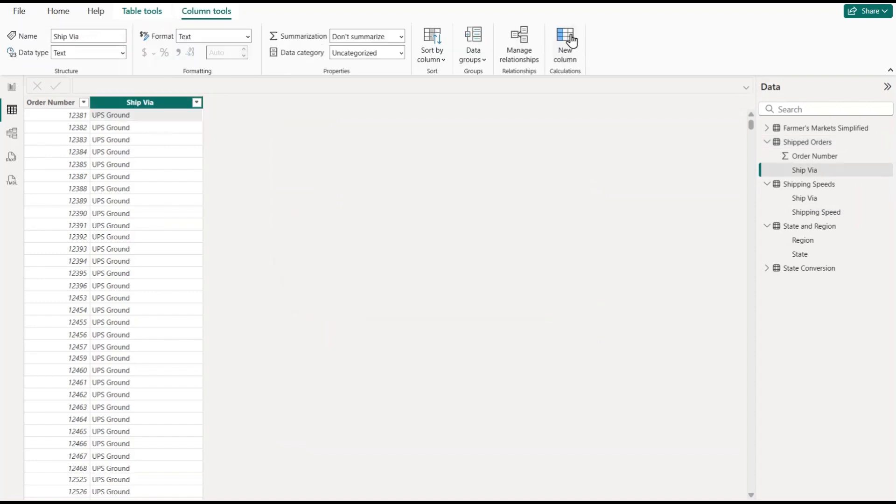
Add a calculated column named Shipping Speed to Shipped Orders, starting its formula with IF and the 'Shipped Orders'[Ship Via] reference
left_click(566, 51)
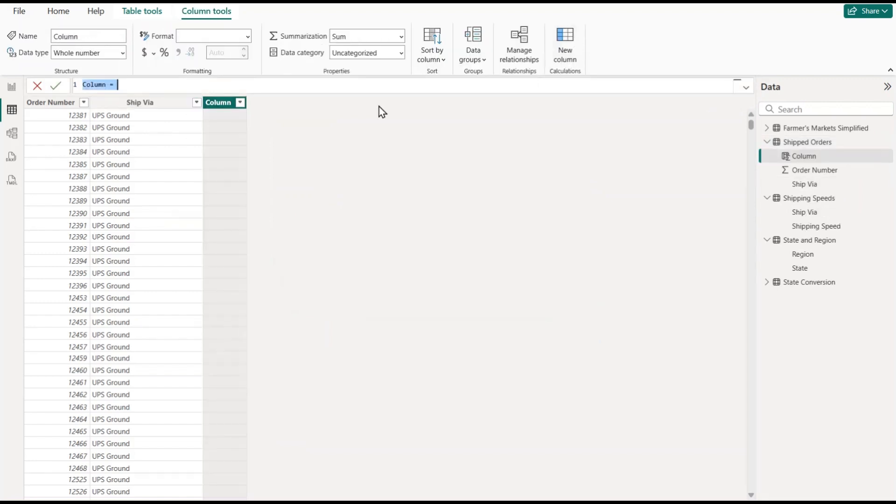
type("Shipping Spee")
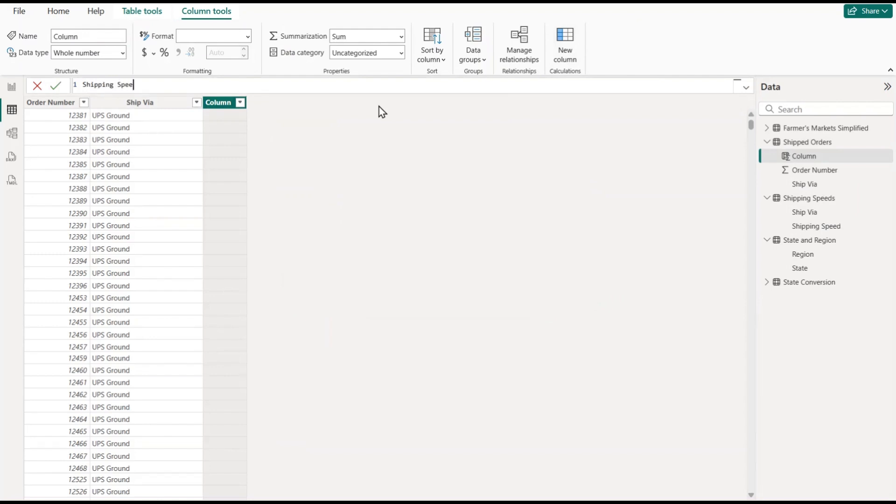
type("d = if")
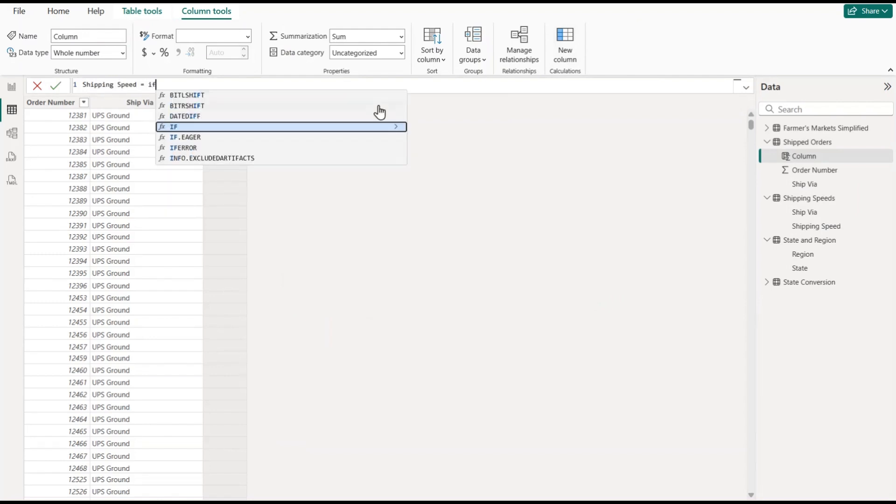
key("Tab")
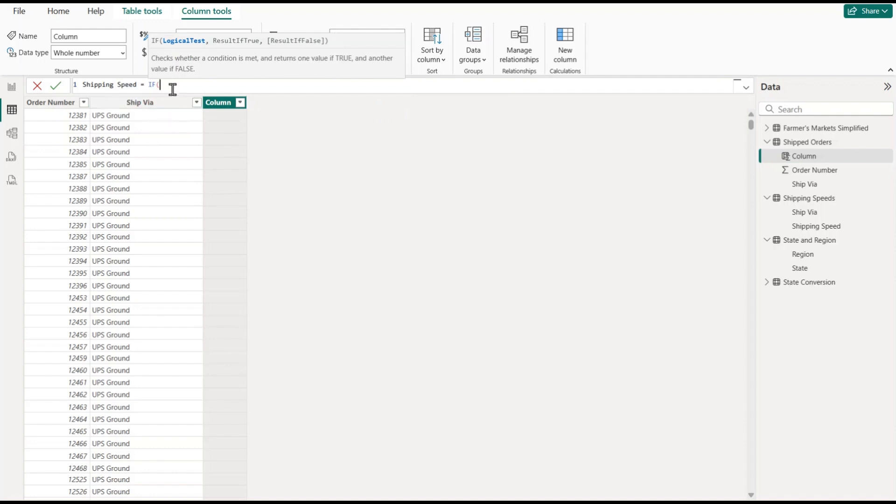
type("ship")
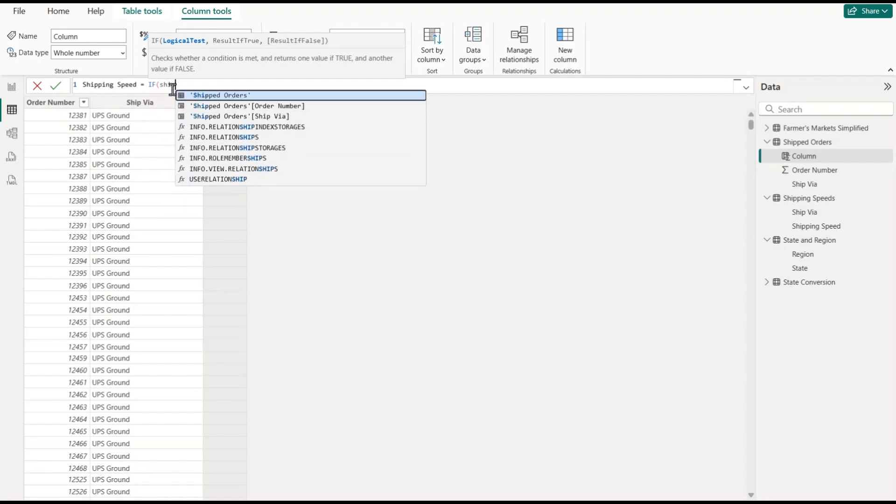
left_click(263, 116)
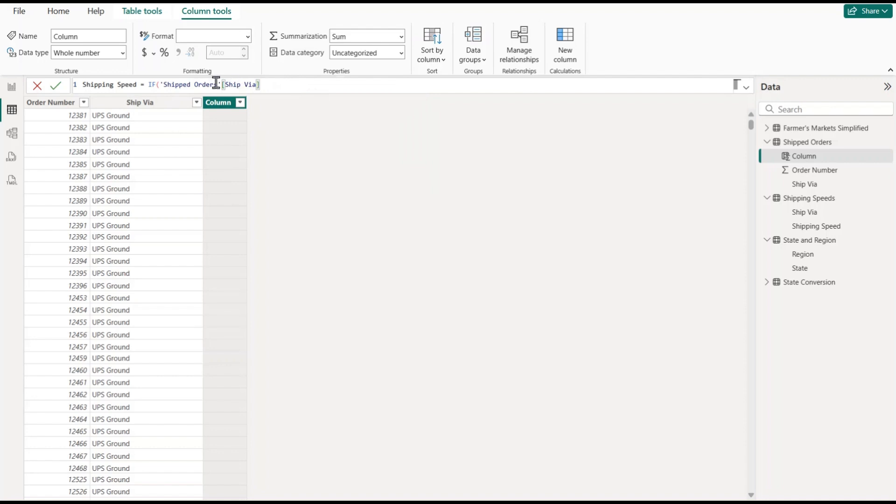
Wrap the Ship Via reference in a CONTAINSSTRING test that looks for the text "Ground"
left_click(160, 85)
type("contain")
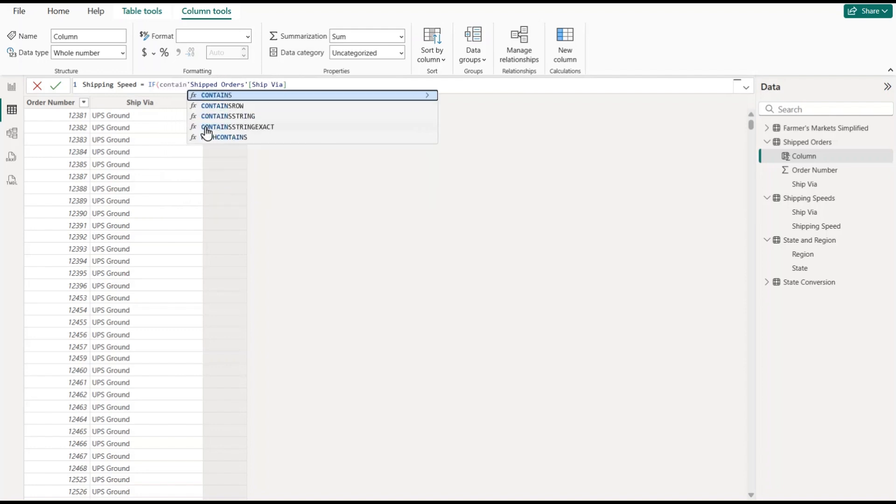
left_click(237, 115)
left_click(336, 87)
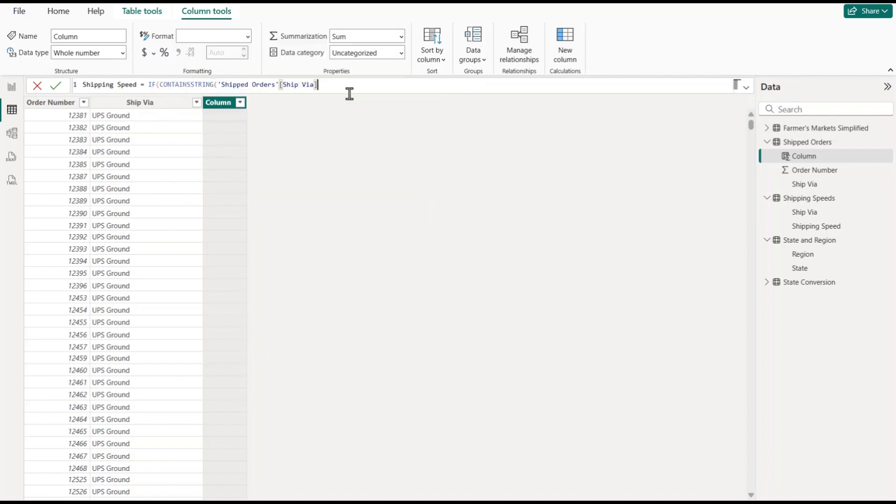
type(",")
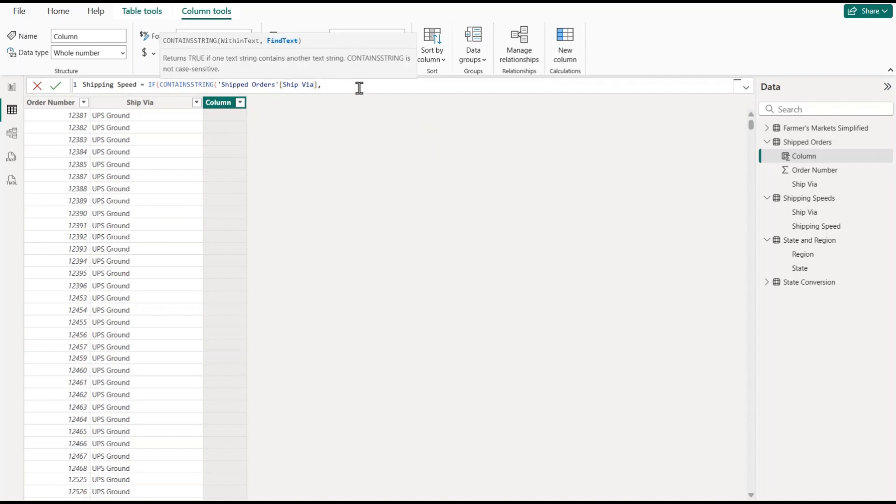
type("\"Ground\")")
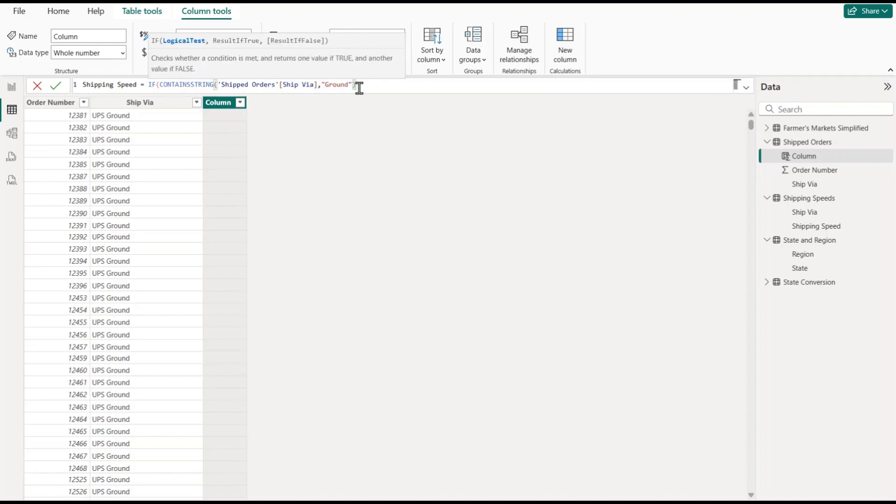
Complete the IF formula to return "Standard" when true and, on a second line, "Expedited" when false, and commit it
type(",\"St")
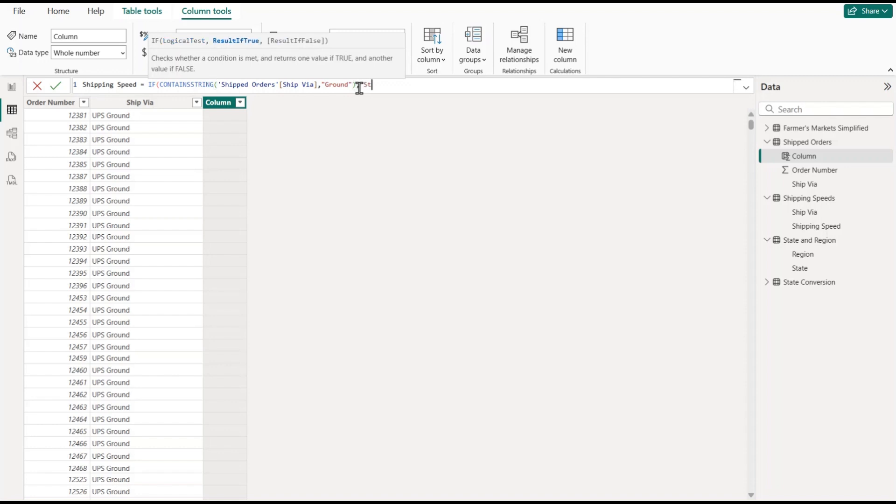
type("andard\",")
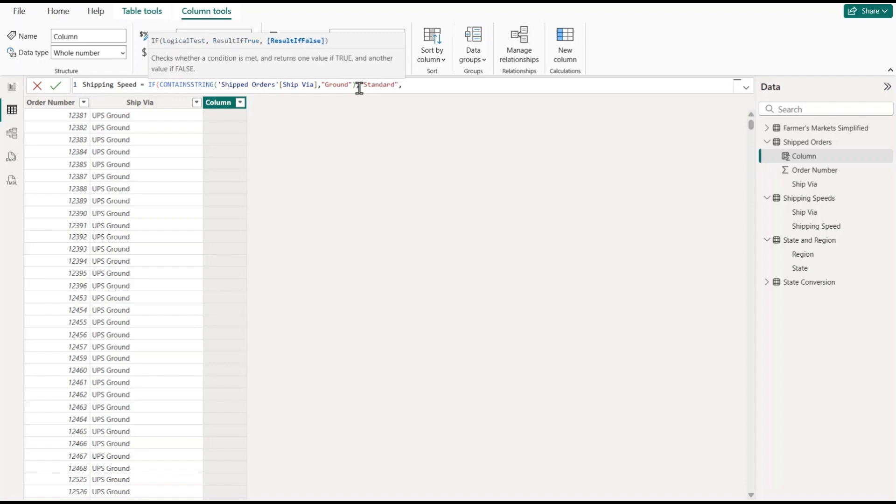
key("shift+Return")
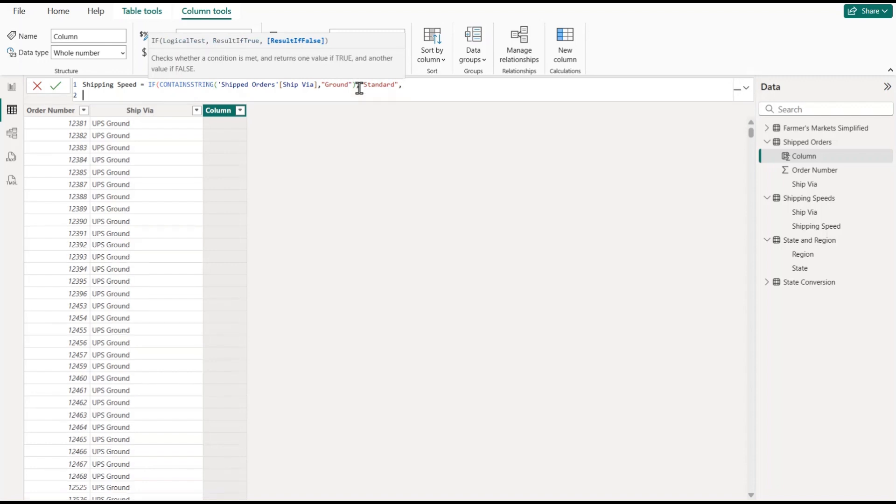
type("\"Expedited\")")
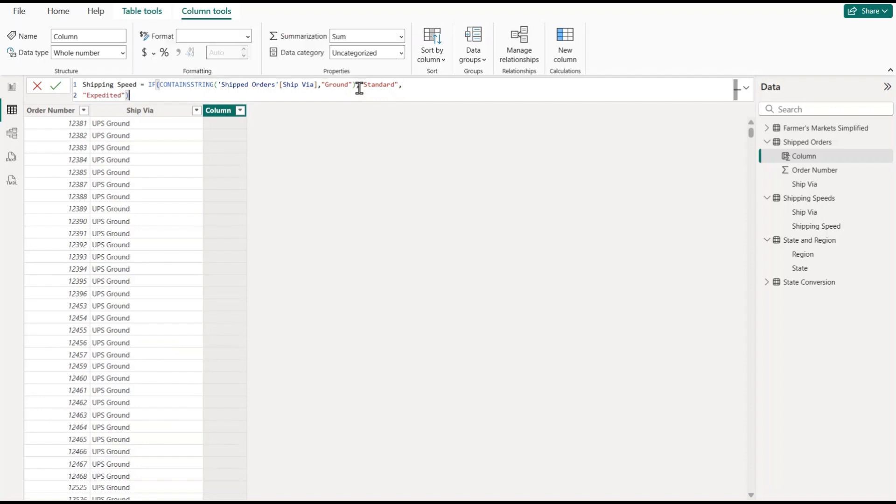
key("Return")
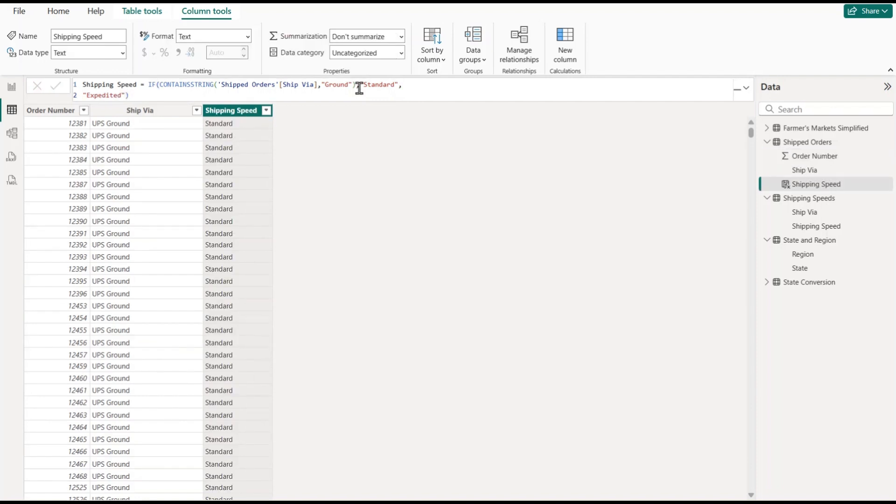
Sort the Shipping Speed column ascending and check which Ship Via methods are classed as Expedited
left_click(266, 110)
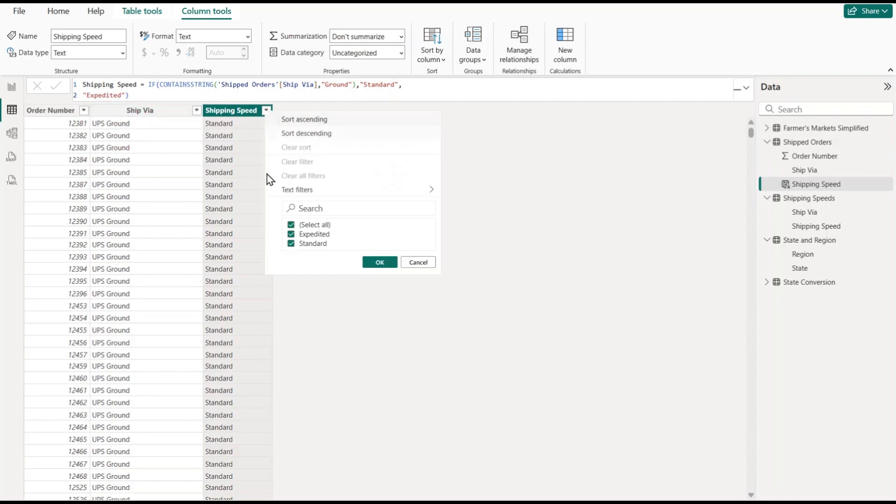
left_click(321, 120)
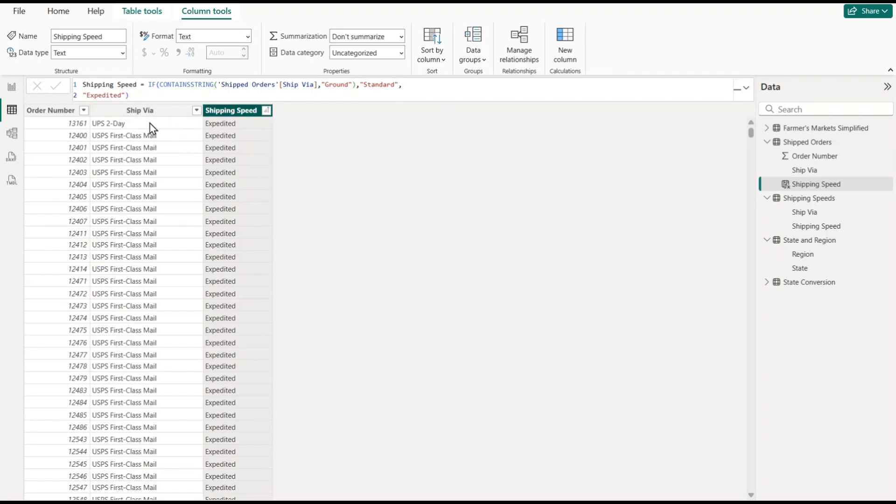
scroll(161, 224, "down", 10)
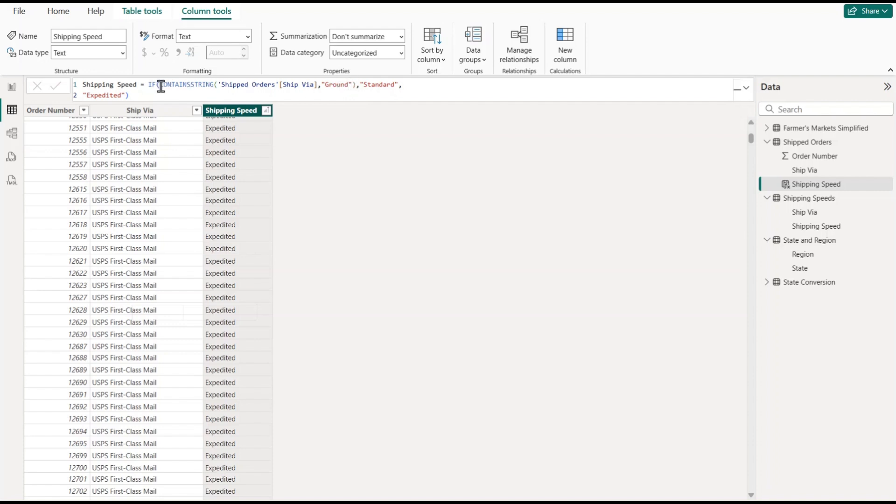
Duplicate the CONTAINSSTRING condition in the Shipping Speed formula, joining the copy to the original with the || operator
left_click_drag(157, 86, 356, 86)
key("ctrl+c")
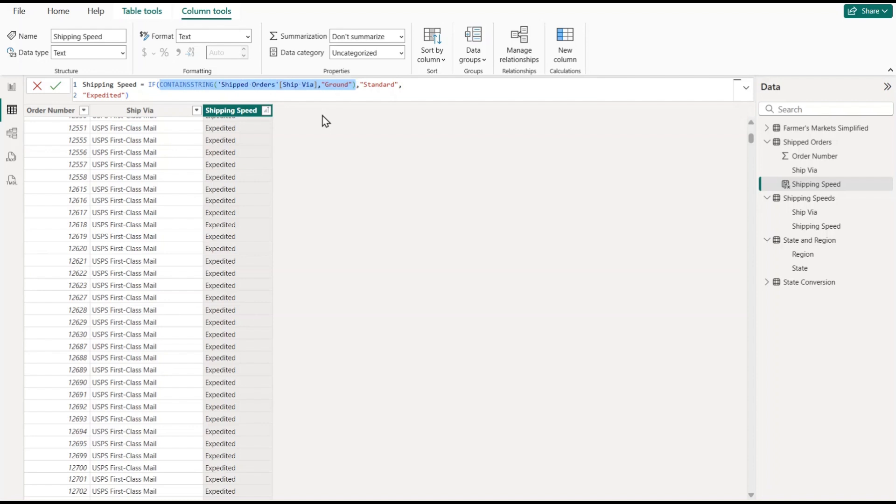
key("Right")
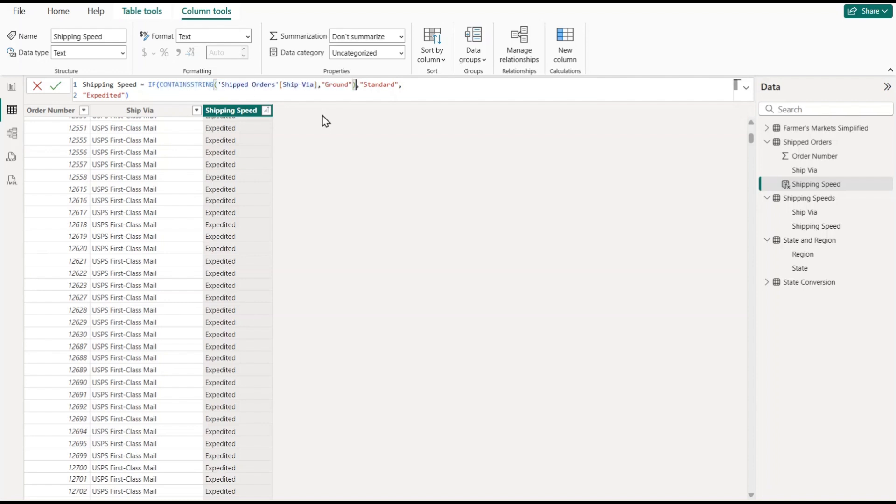
type("||")
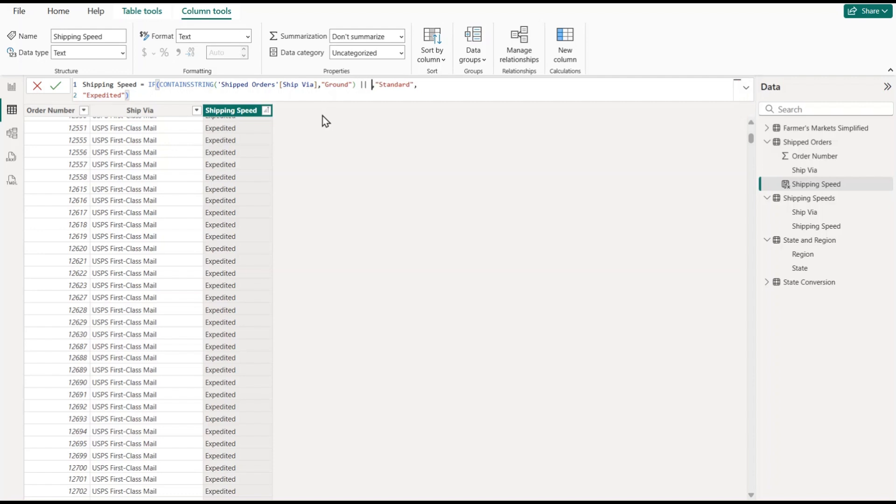
key("ctrl+v")
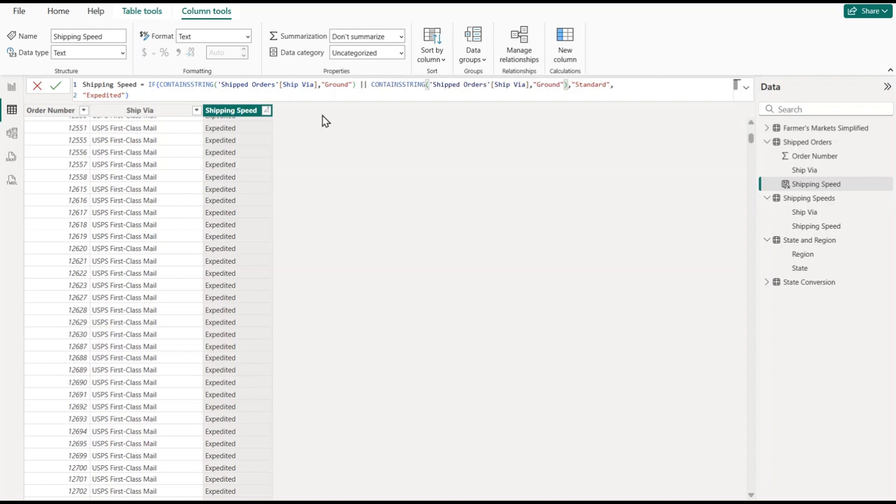
Change the search text in the second CONTAINSSTRING condition to "First" and commit the formula
double_click(549, 85)
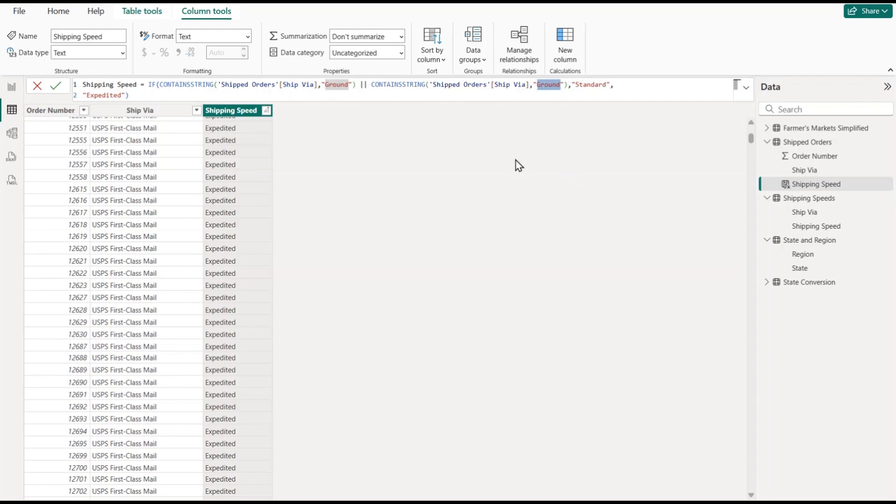
type("First")
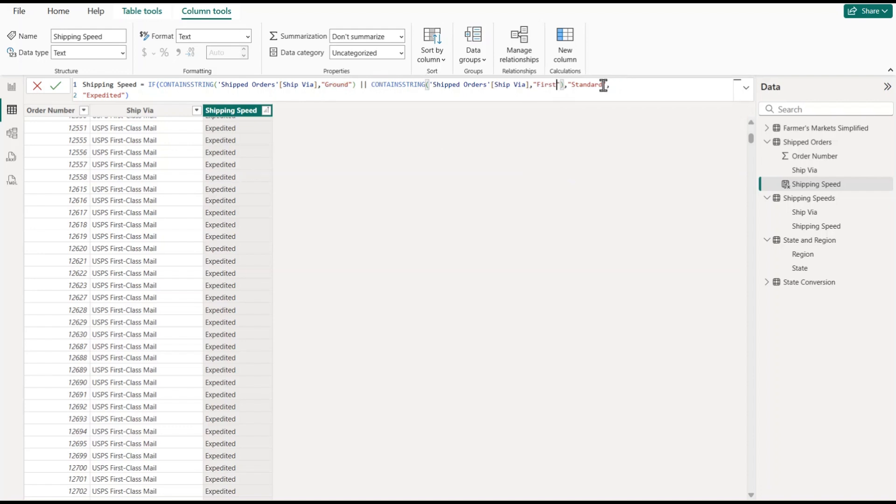
left_click(144, 96)
key("Return")
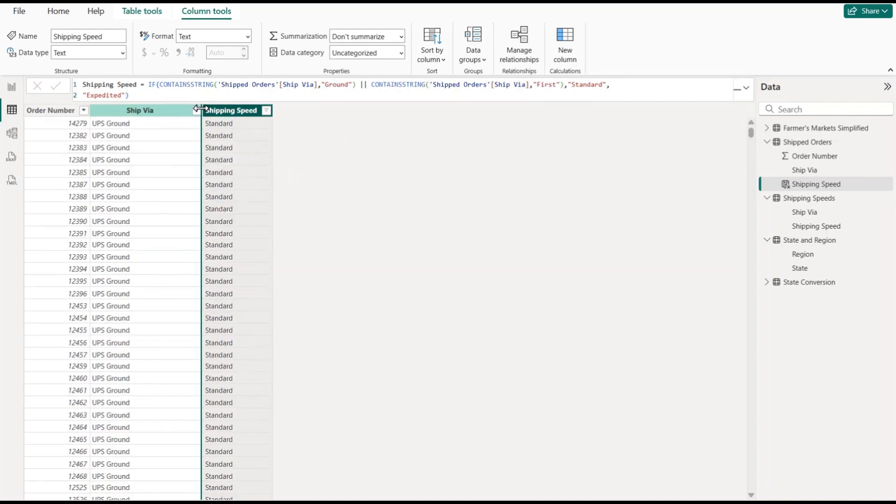
Review the available Ship Via filter values to check which shipping methods the Shipping Speed filter leaves
left_click(192, 111)
left_click(197, 102)
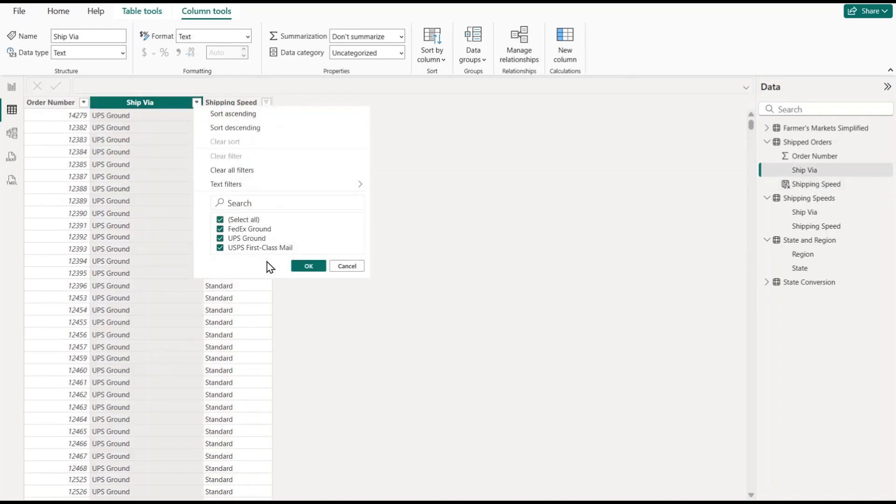
left_click(319, 267)
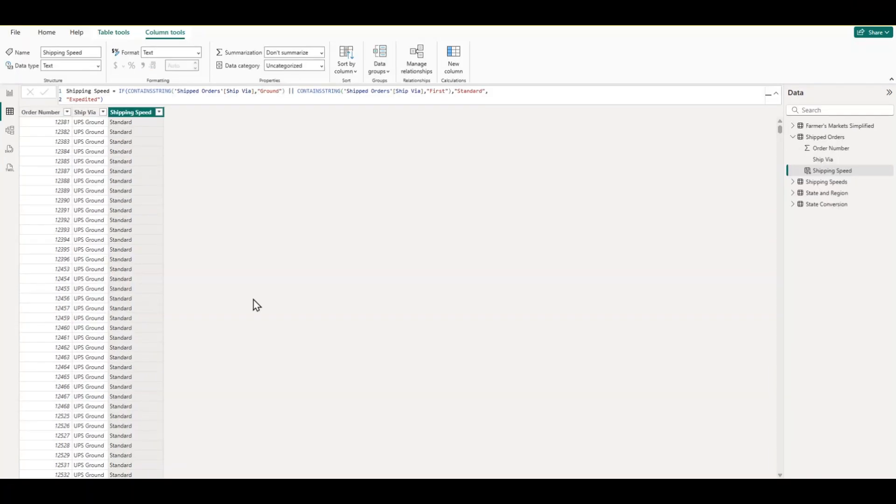
Try the && operator in place of || between the two CONTAINSSTRING conditions of the Shipping Speed formula
left_click(550, 94)
left_click(293, 91)
key("BackSpace")
key("BackSpace")
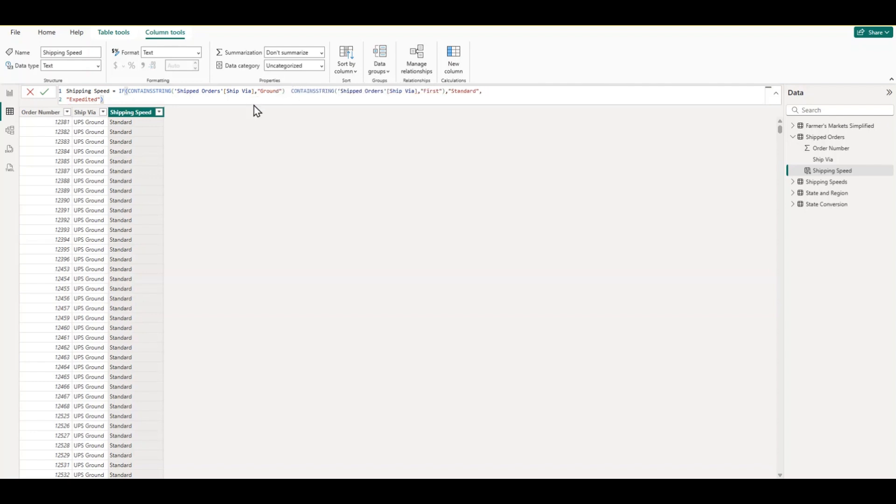
type("&&")
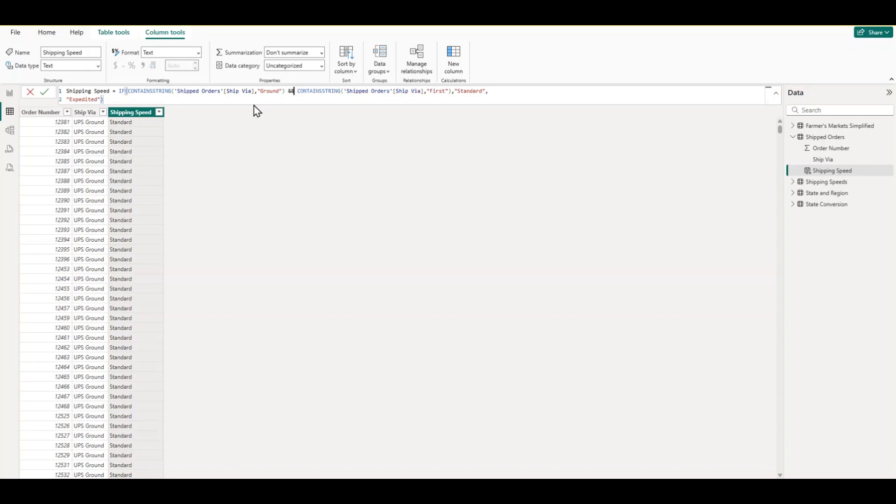
Restore the || operator between the two CONTAINSSTRING conditions
key("BackSpace")
key("BackSpace")
type("||")
View the Regions report page and examine the State and Region columns of the State and Region table in Table view
left_click(10, 93)
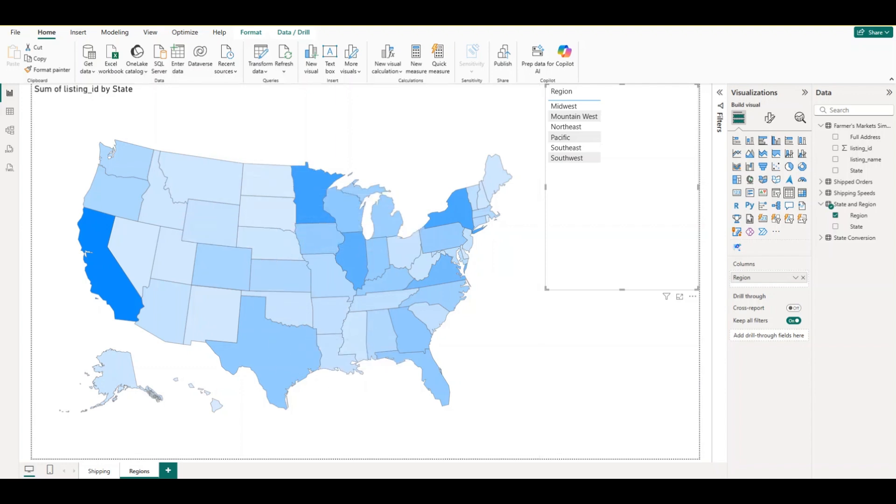
left_click(10, 111)
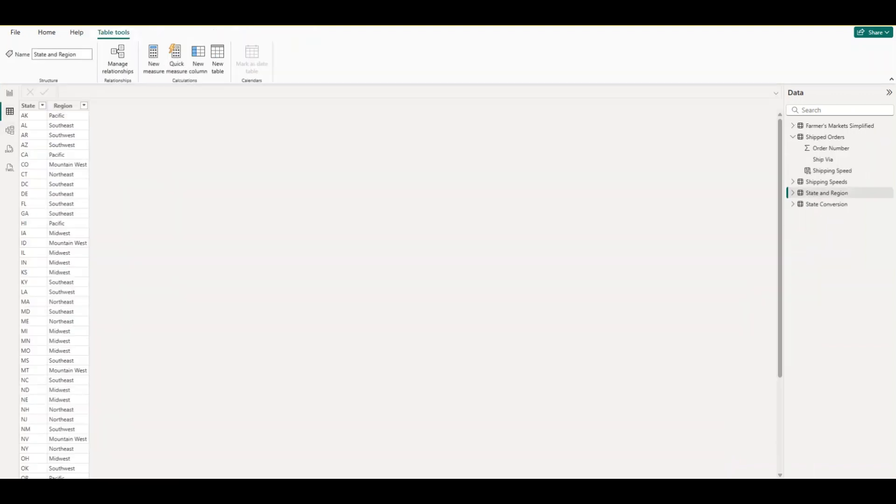
left_click(25, 110)
left_click(62, 108)
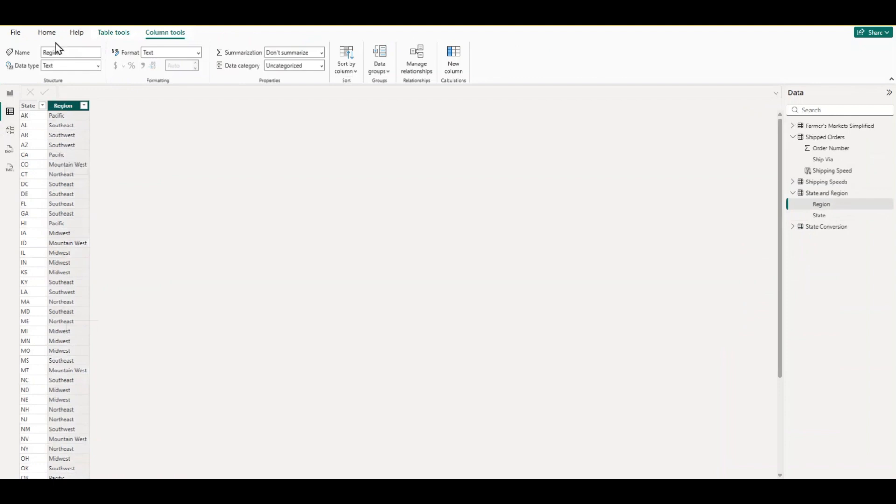
left_click(48, 33)
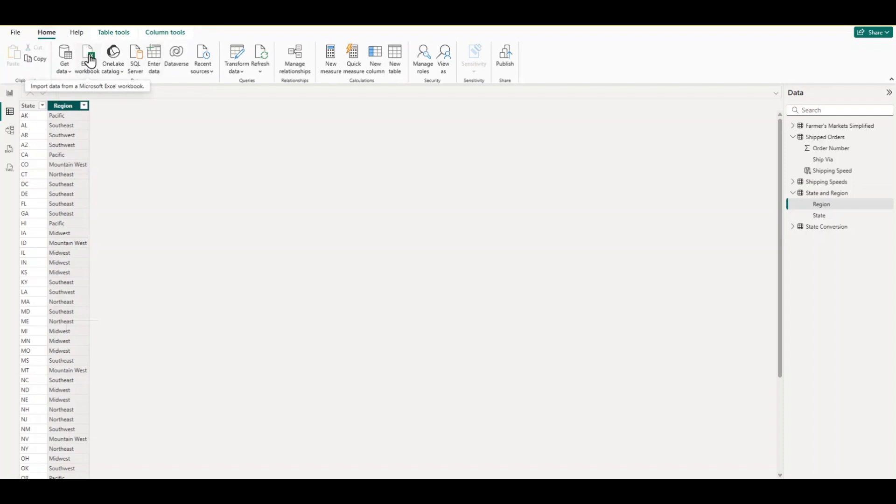
left_click(154, 59)
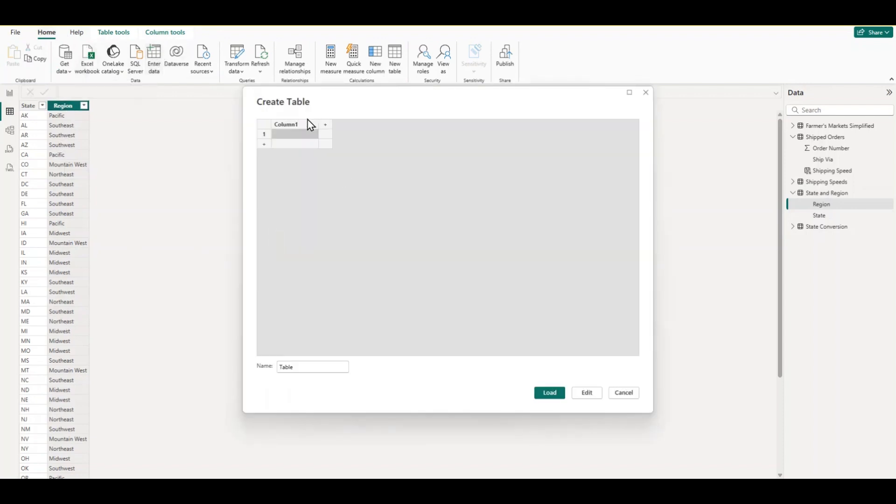
left_click(625, 395)
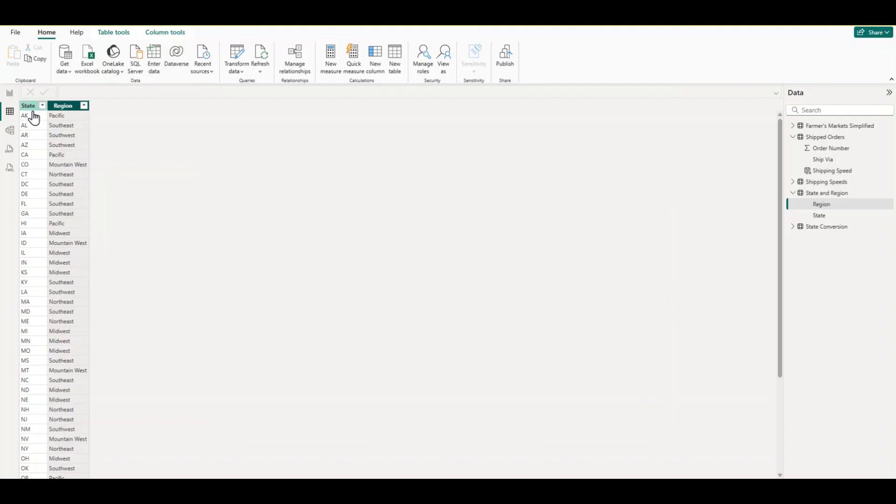
In Model view, create an active one-to-many, single-direction relationship from State in State and Region to State in Farmer's Markets Simplified
left_click(11, 135)
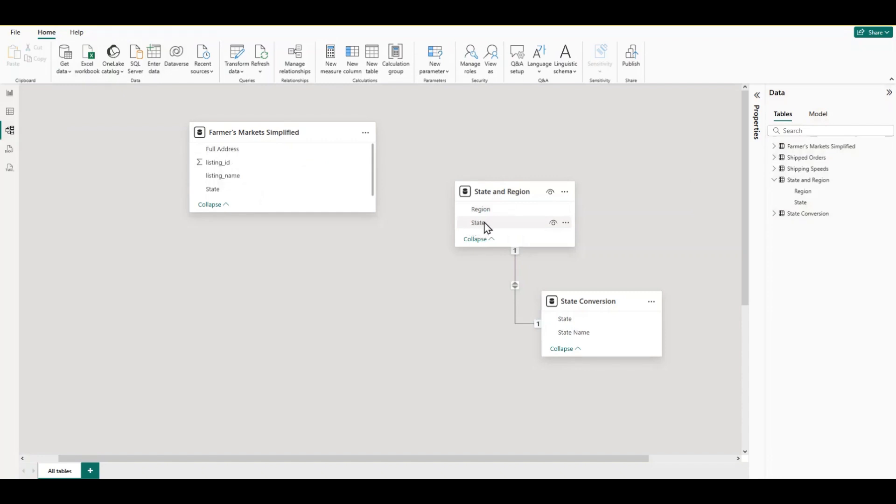
left_click_drag(486, 226, 307, 192)
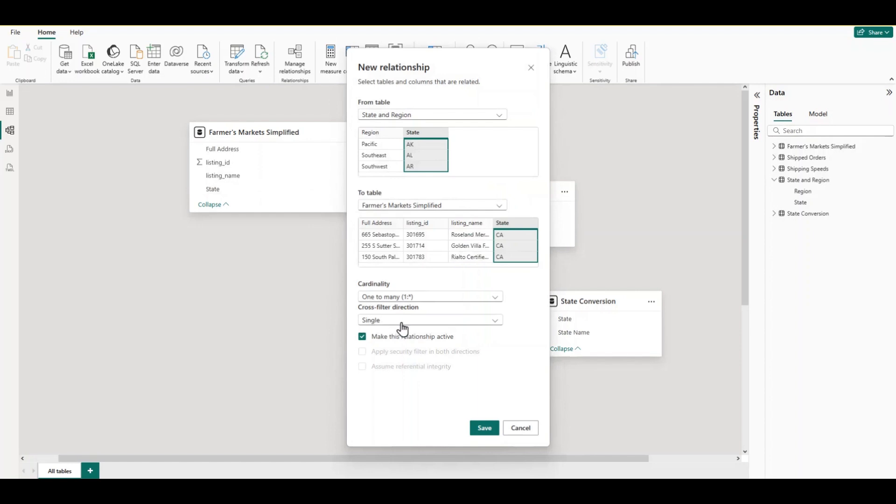
left_click(484, 430)
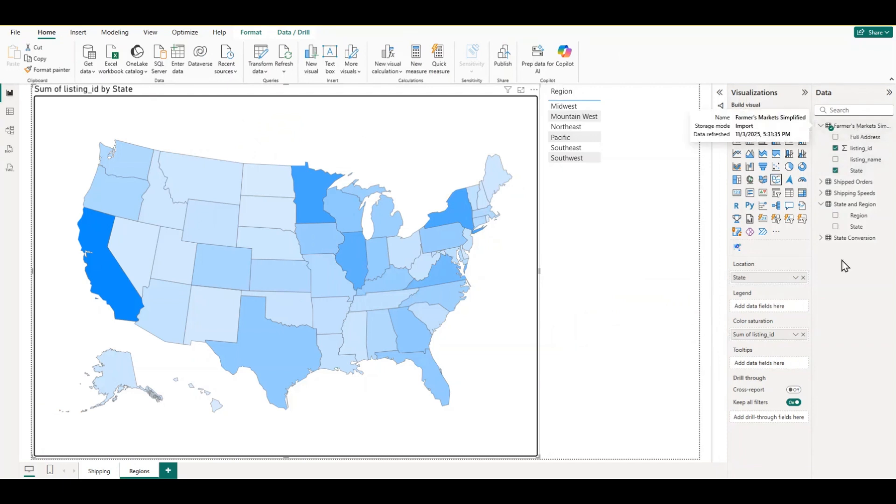
Cross-filter the Regions map by Midwest and by Southwest from the Region table to check the highlighted states, and clear the selection
left_click(628, 190)
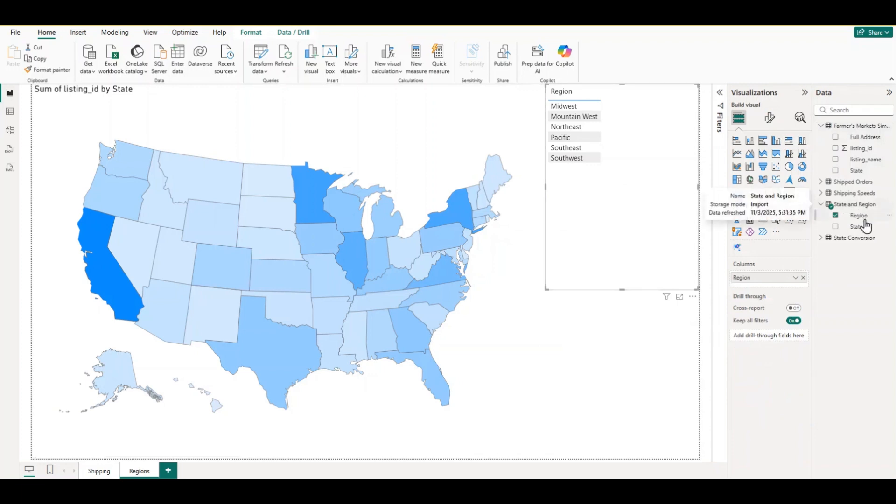
left_click(564, 106)
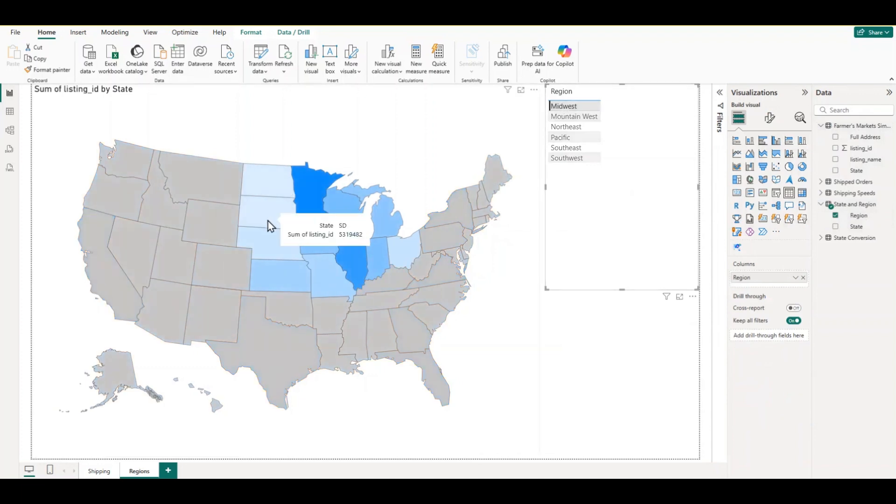
left_click(583, 159)
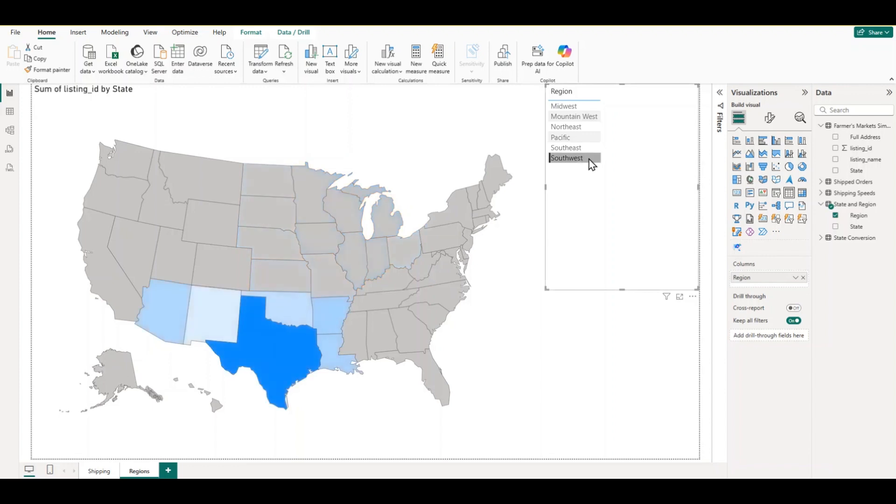
left_click(589, 161)
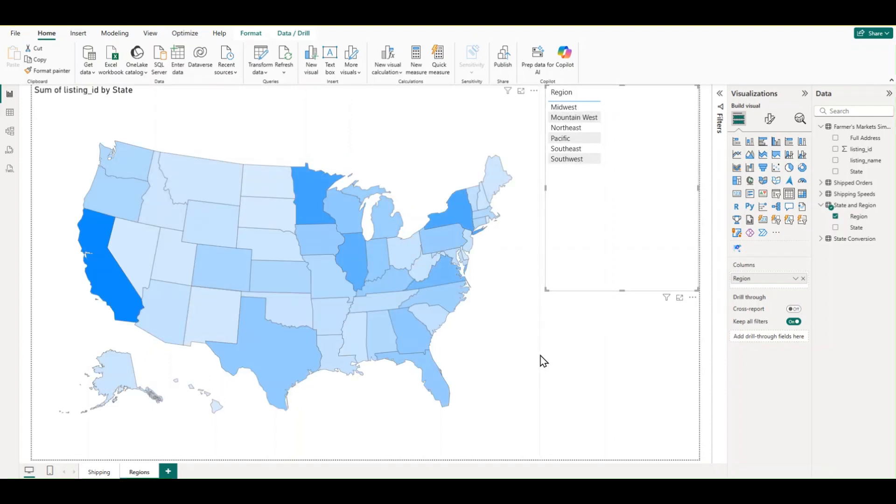